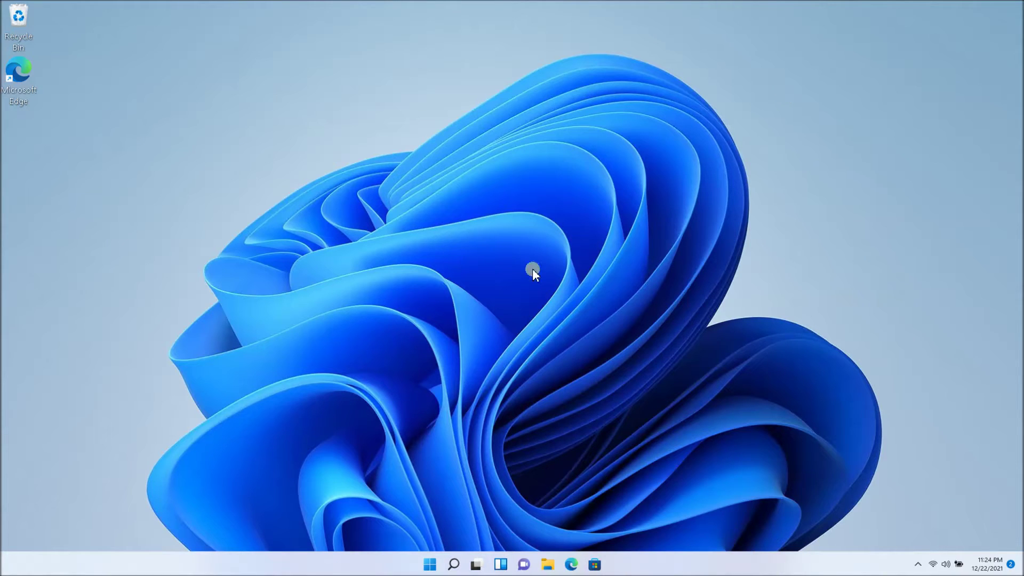
- Open Control Panel by entering 'Control Panel' in File Explorer's address bar
click(548, 564)
click(546, 147)
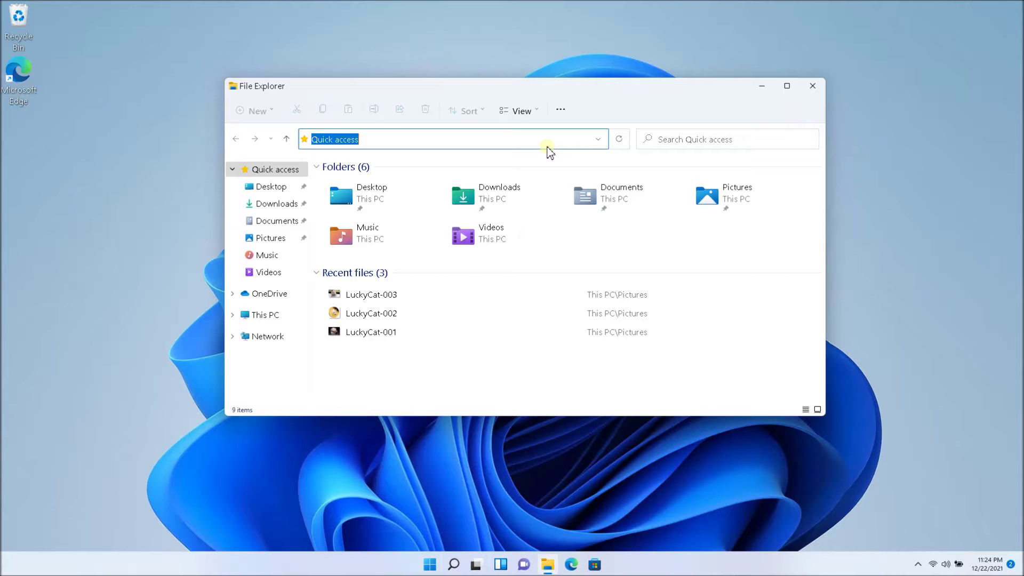
text(Con)
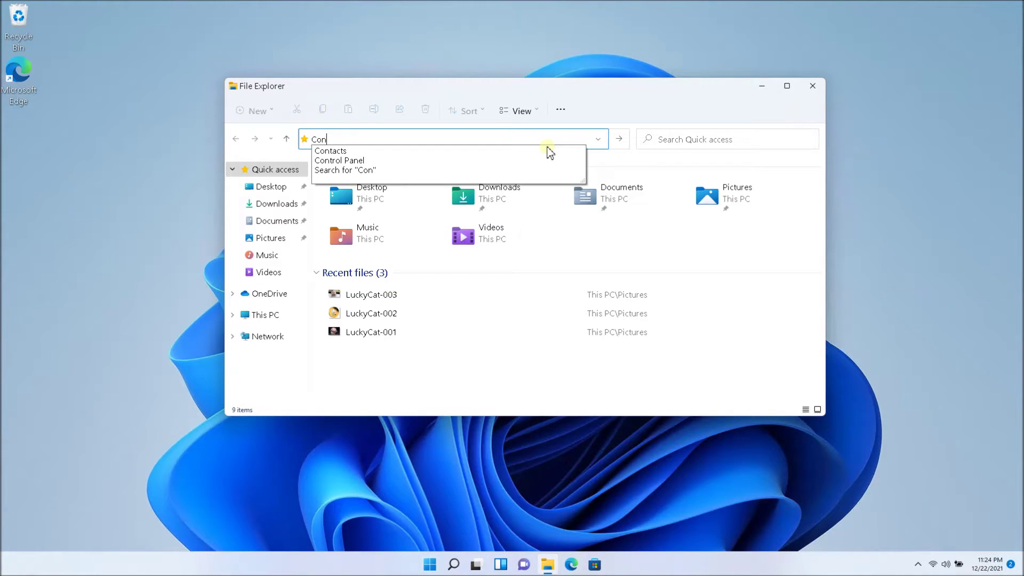
text(trol Panel)
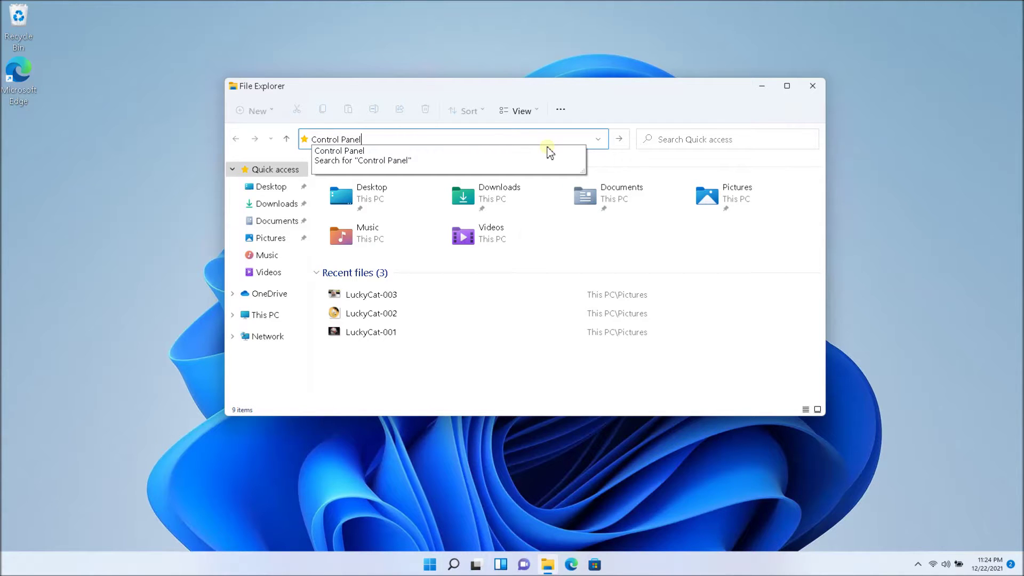
key(Return)
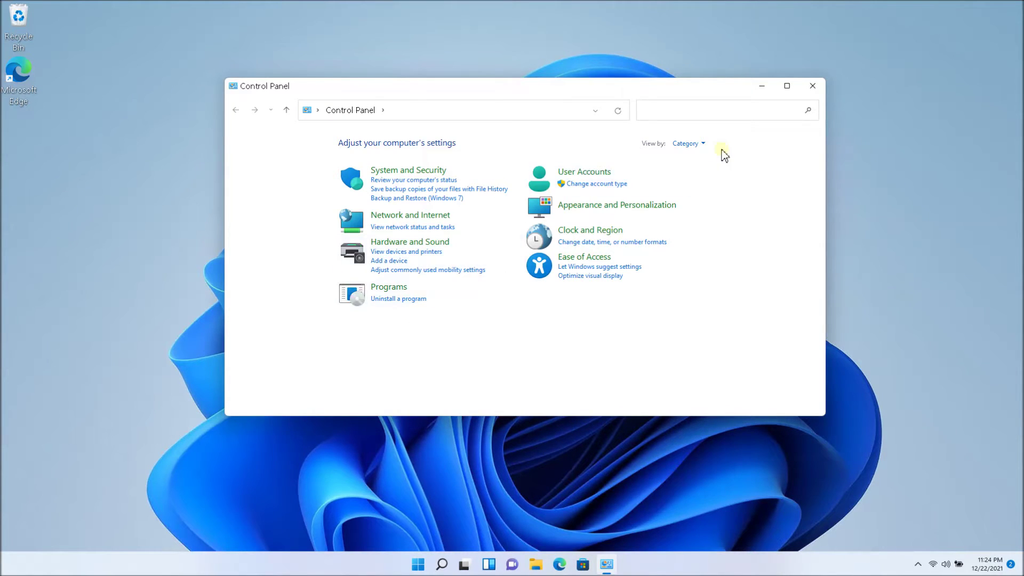
- Switch Control Panel to Large icons view and open Power Options
click(705, 144)
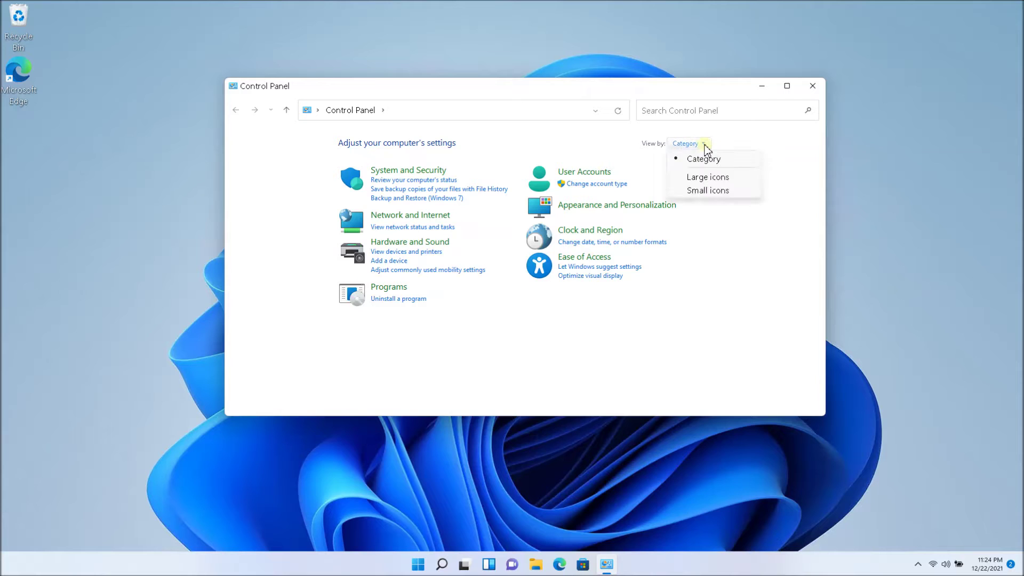
click(716, 178)
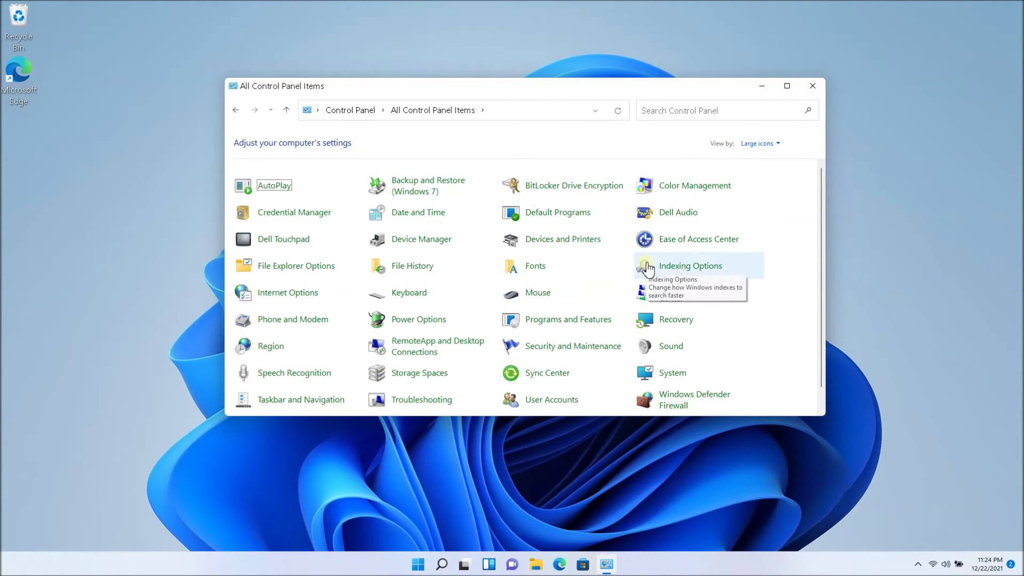
scroll(650, 273, down, 2)
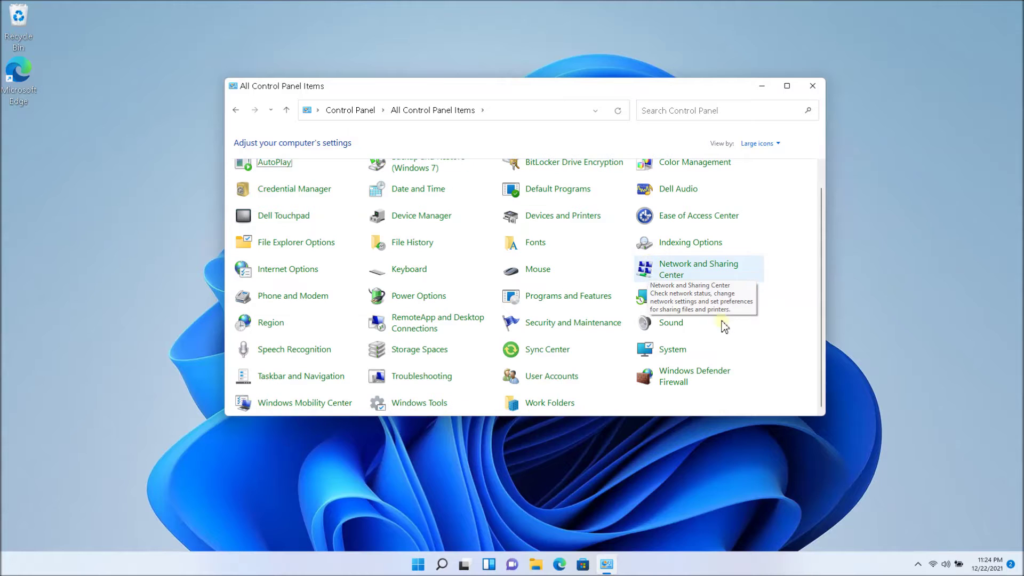
click(420, 298)
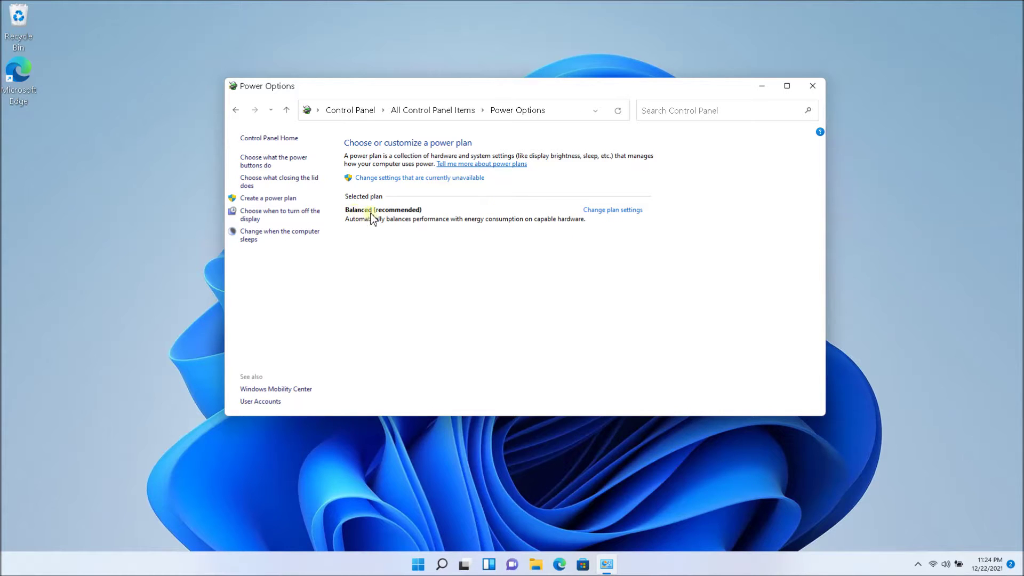
- Open the Balanced plan's advanced settings, expanding processor states to show minimum 5% and maximum 100%
click(619, 213)
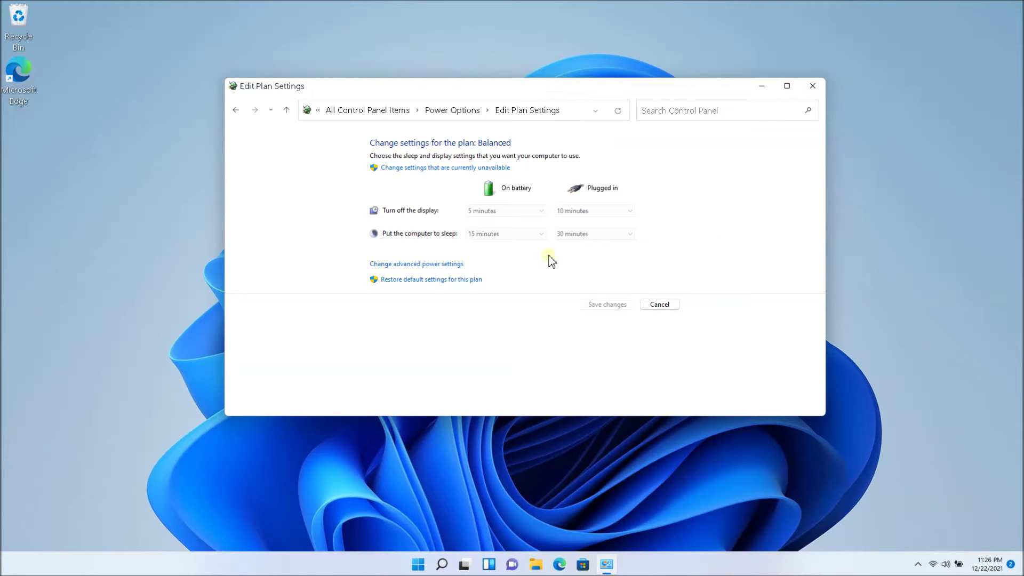
click(418, 264)
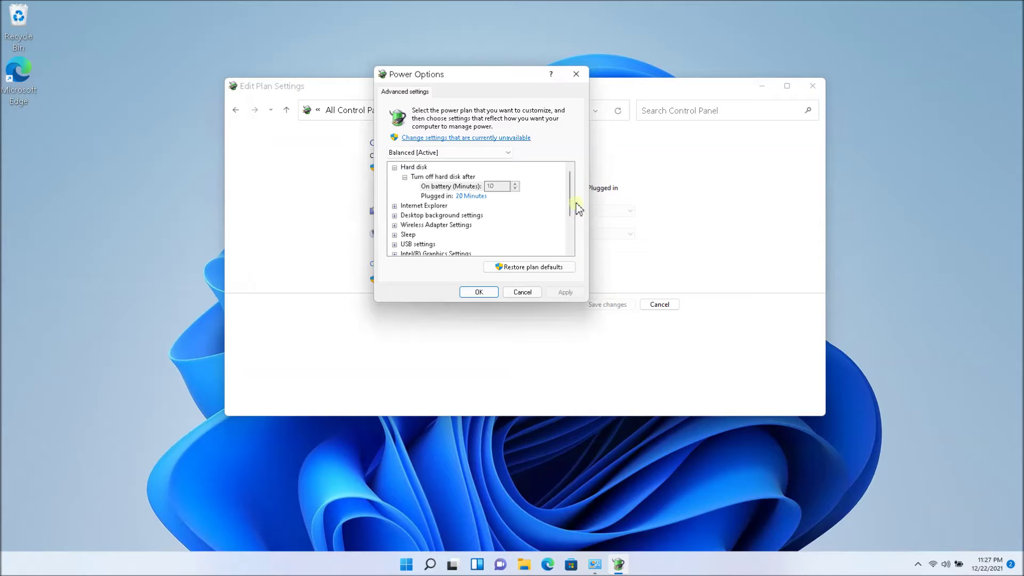
drag(573, 200, 571, 238)
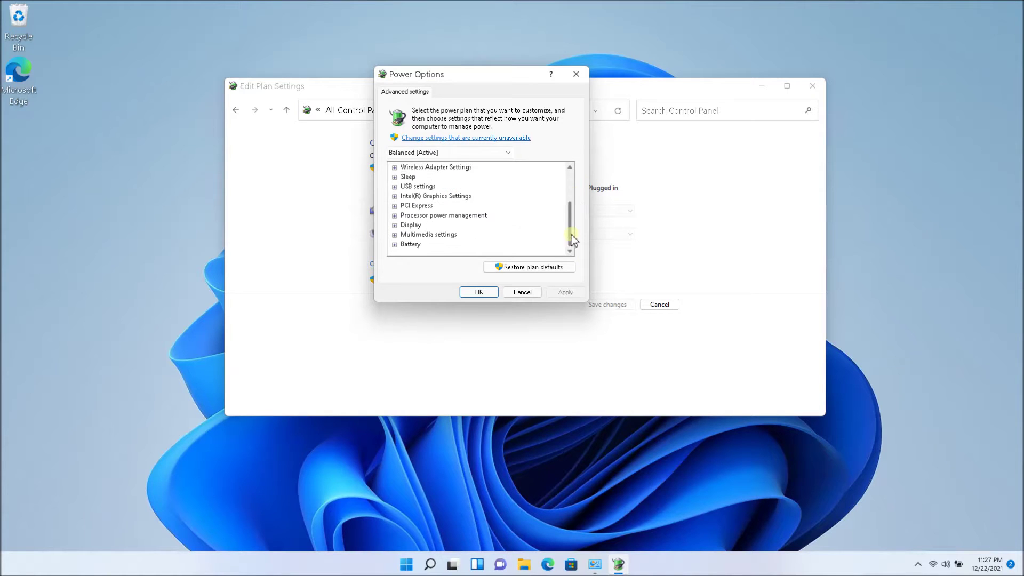
click(395, 215)
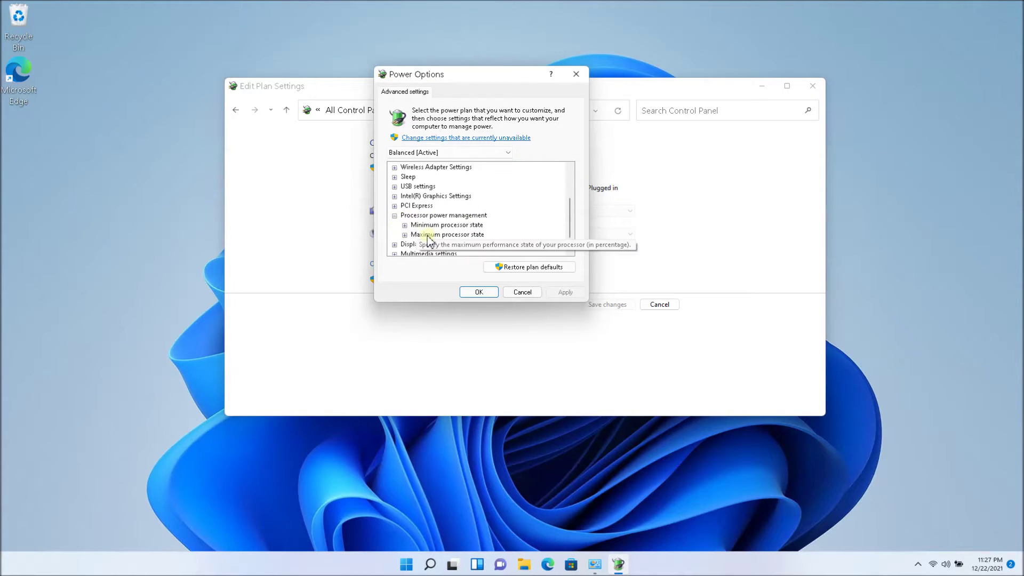
double_click(441, 225)
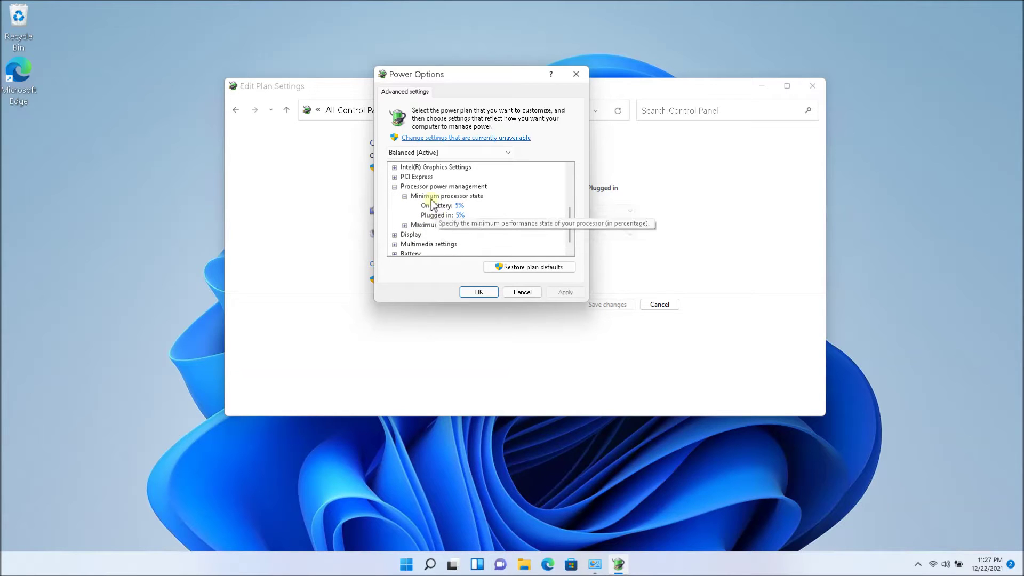
double_click(422, 225)
scroll(453, 221, down, 1)
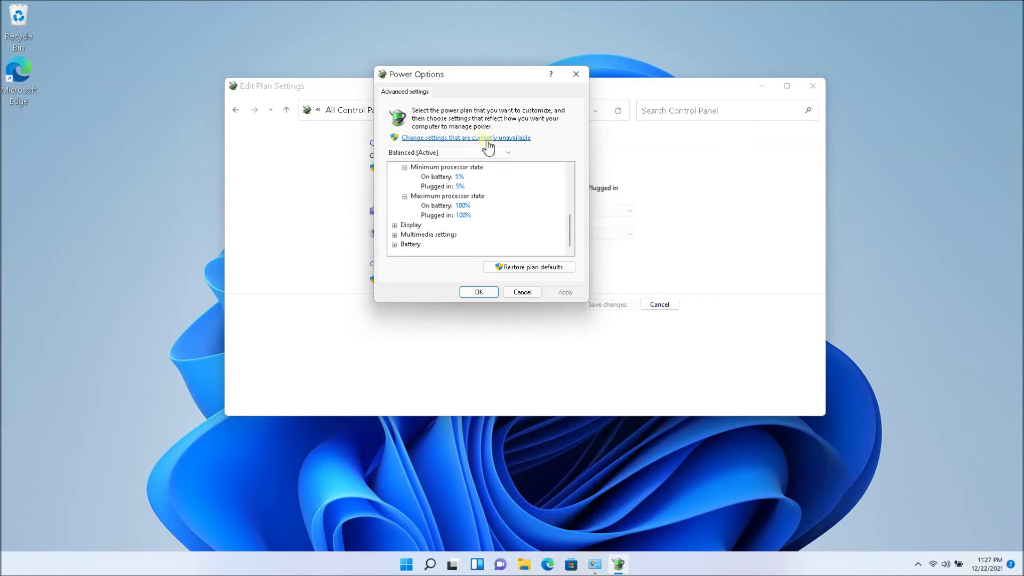
- Unlock the unavailable settings and set the on-battery maximum processor state to 60%
click(511, 139)
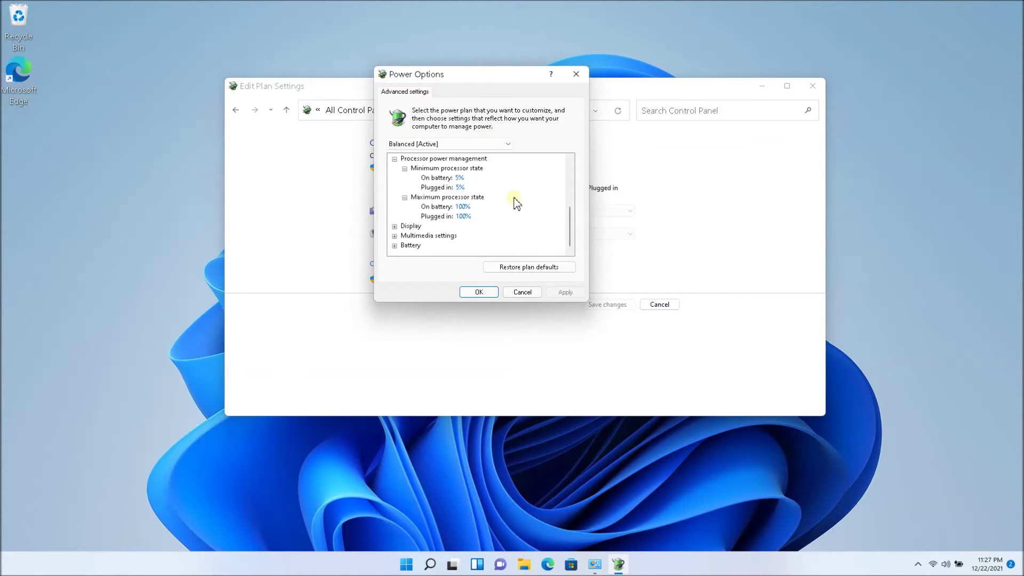
click(462, 206)
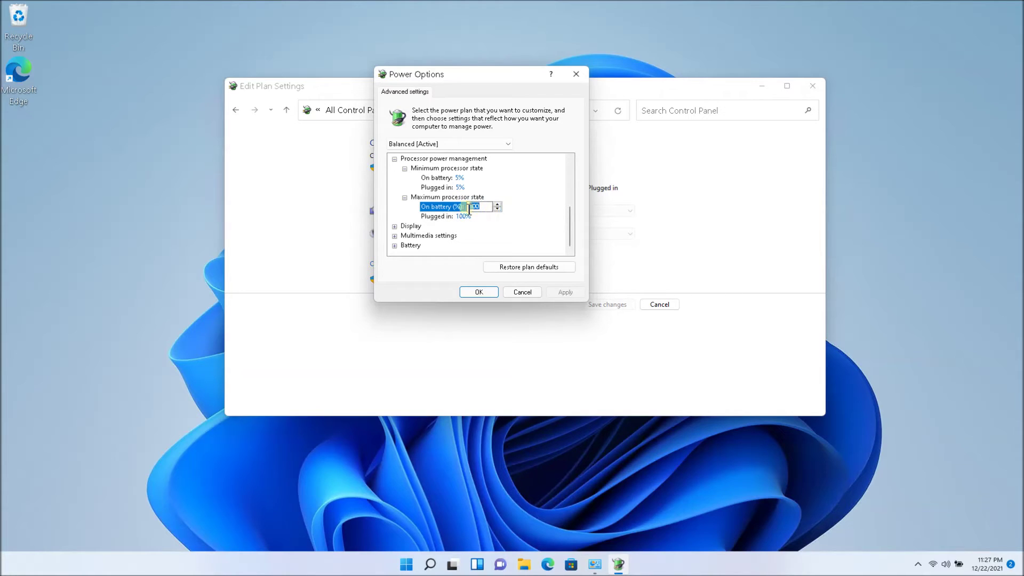
text(60)
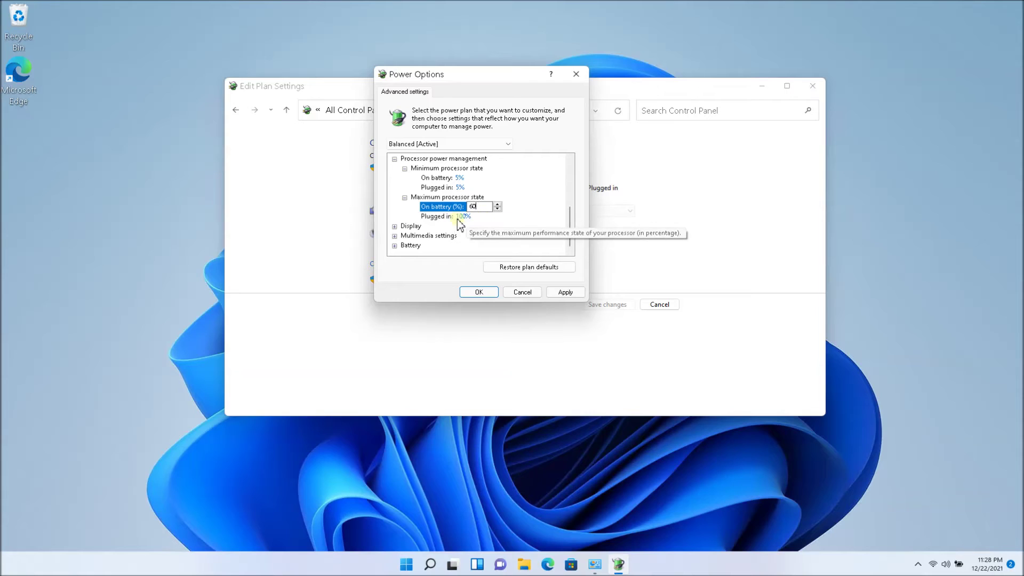
click(465, 235)
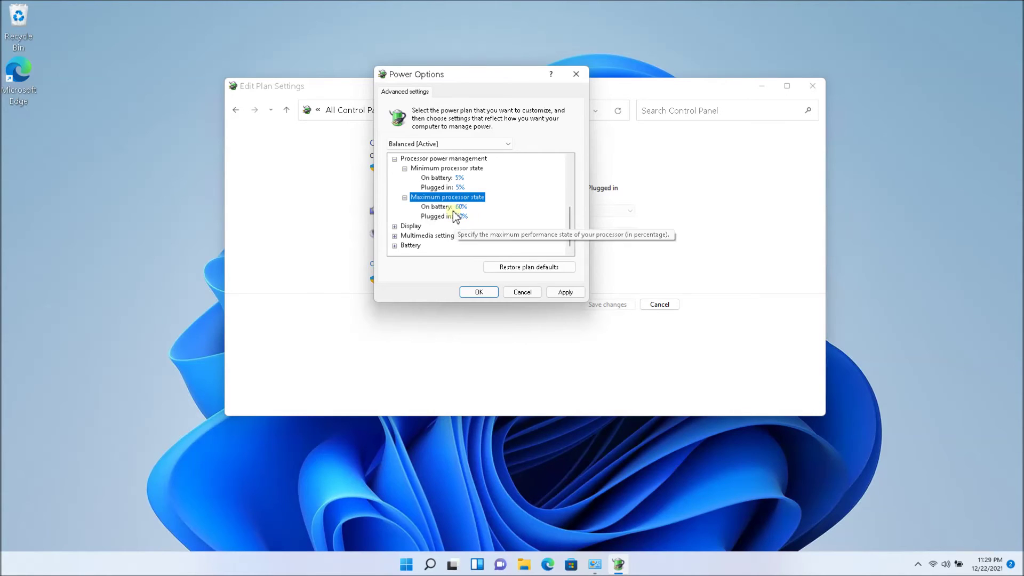
- Set the plugged-in maximum processor state to 60% and apply the changes
click(444, 208)
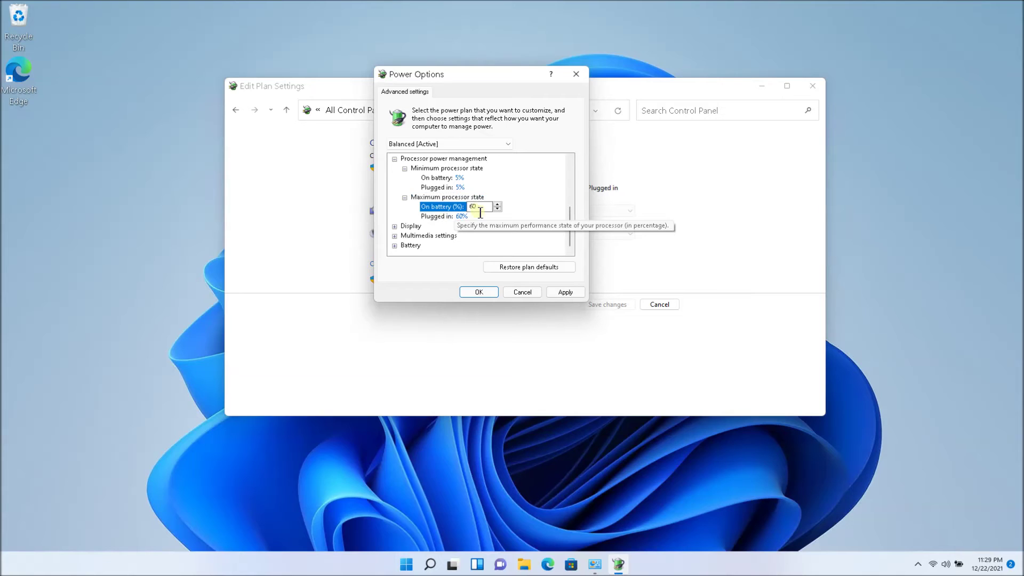
click(470, 208)
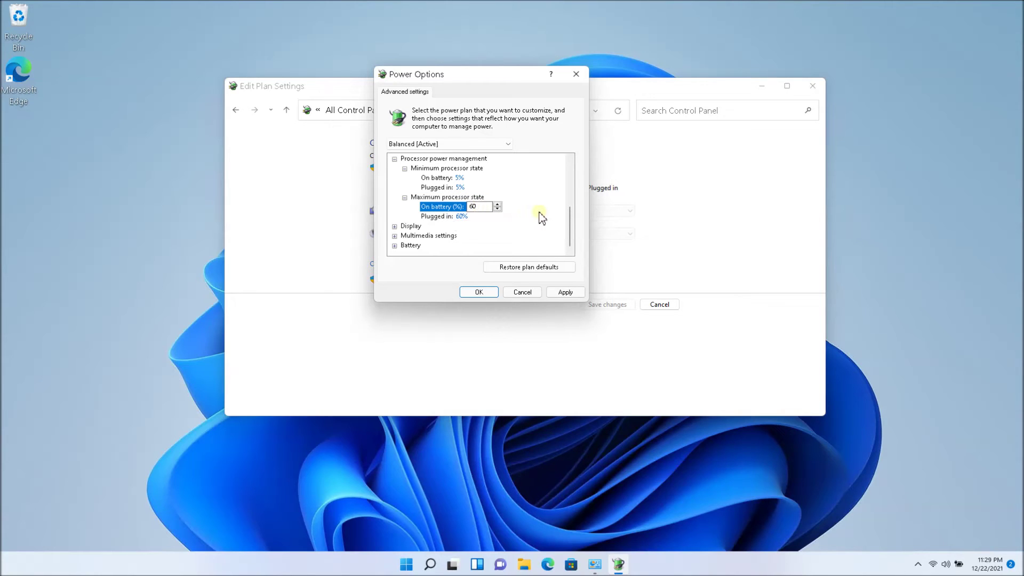
click(447, 218)
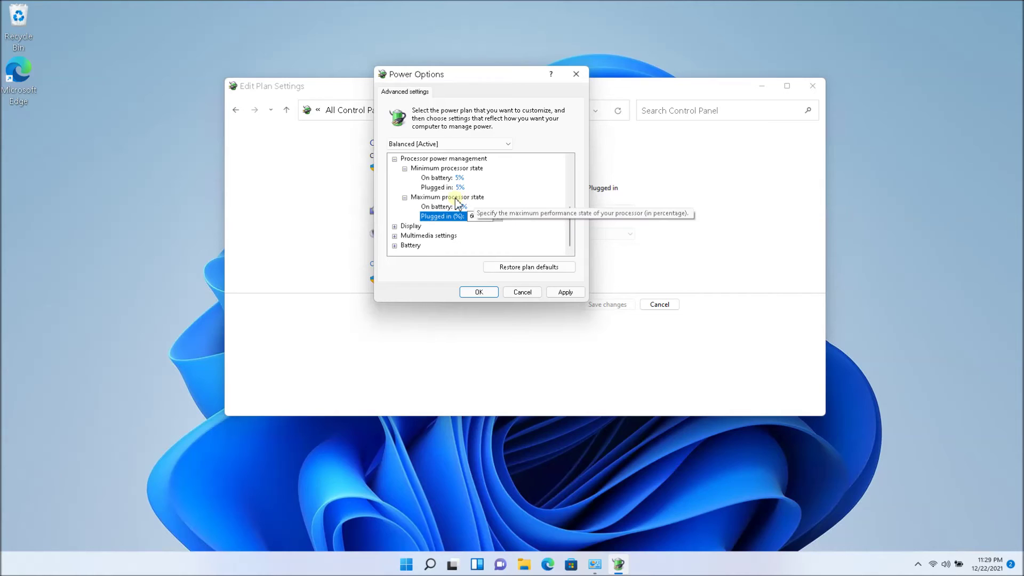
click(405, 145)
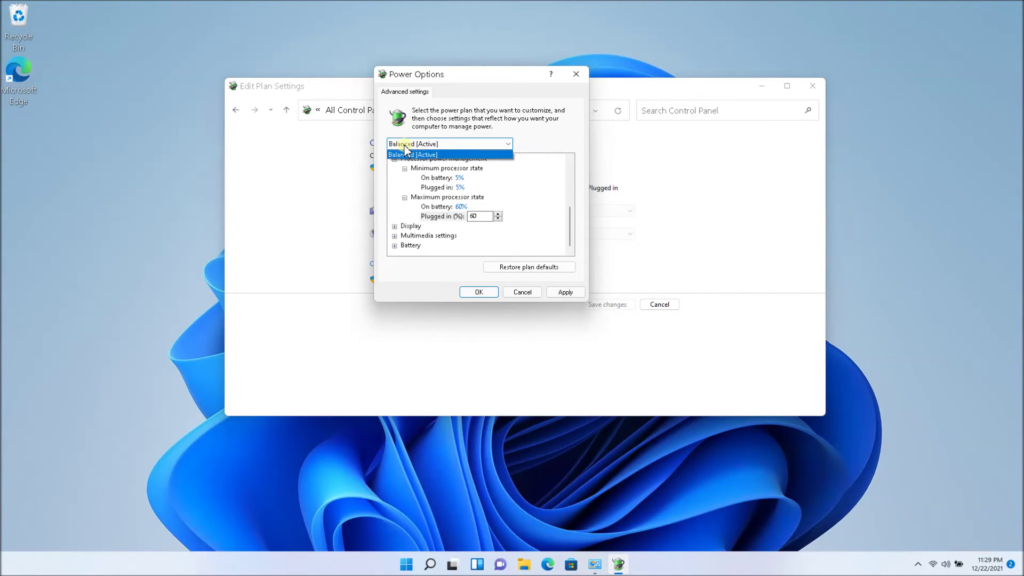
click(501, 139)
click(501, 142)
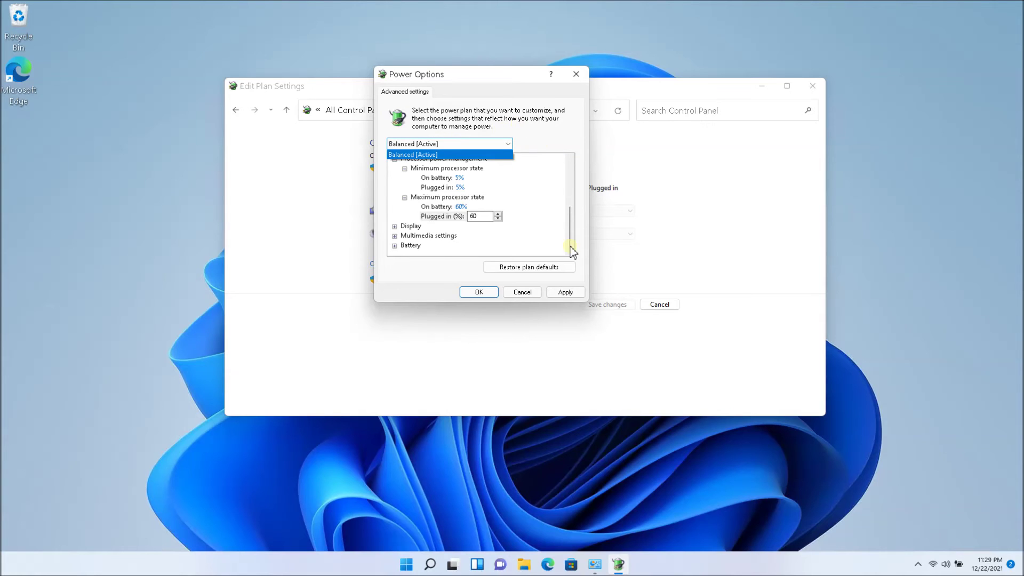
click(564, 298)
click(564, 296)
- Close the advanced power settings dialog, returning to the Balanced plan's Edit Plan Settings page
click(504, 295)
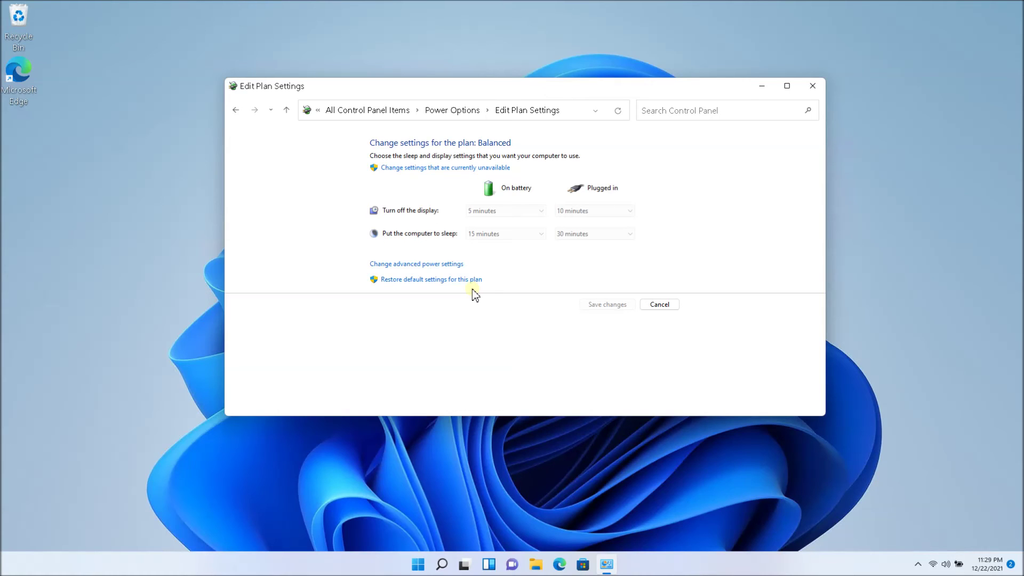
click(427, 265)
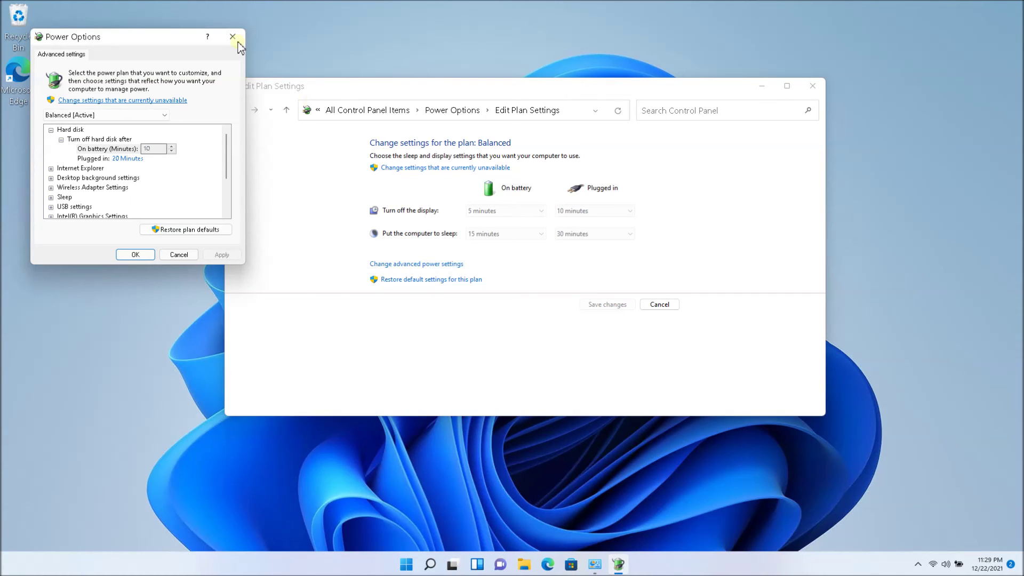
click(245, 31)
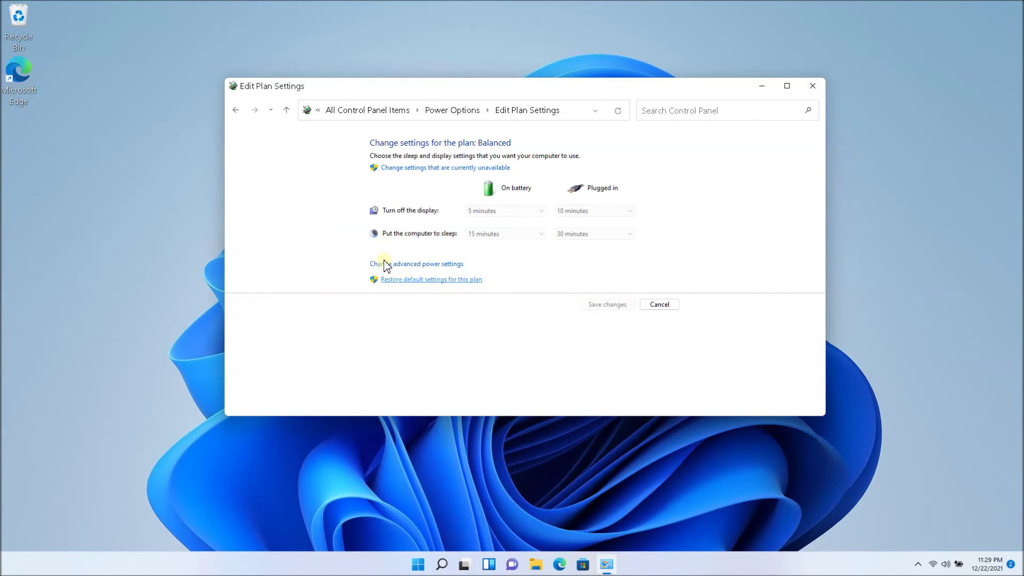
- Return to Power Options and start a new power plan based on High performance
click(235, 109)
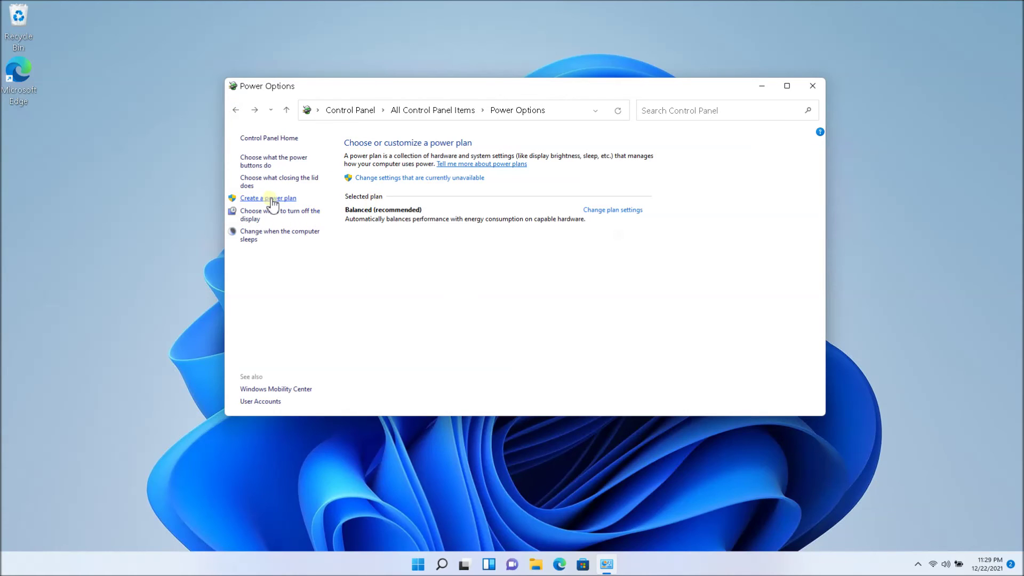
click(272, 199)
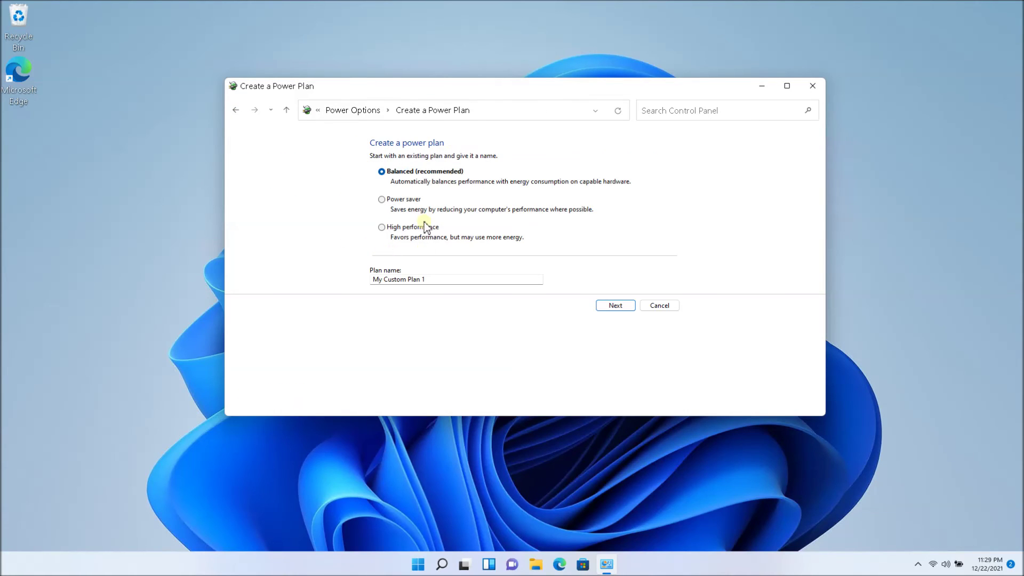
click(397, 229)
click(434, 277)
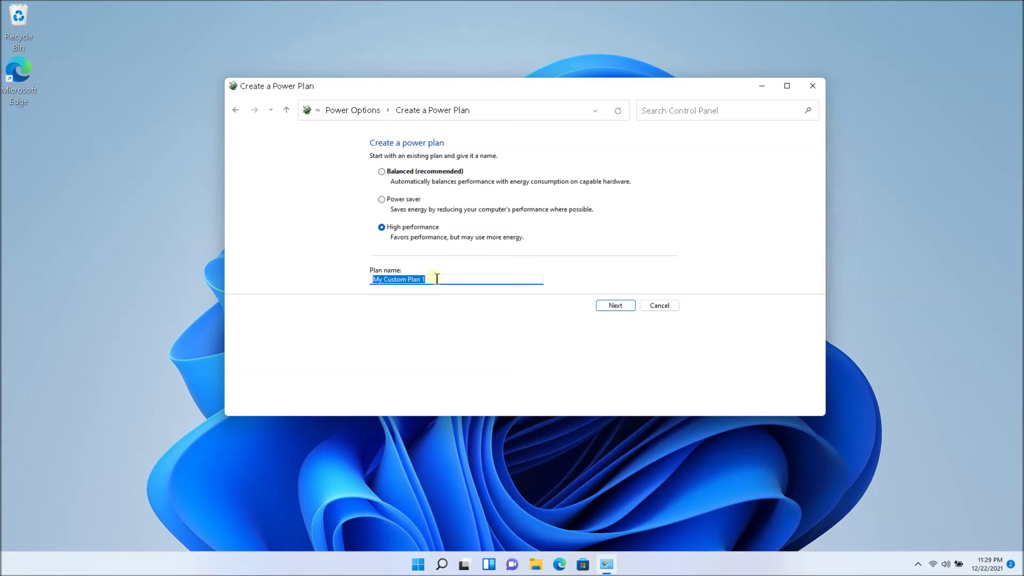